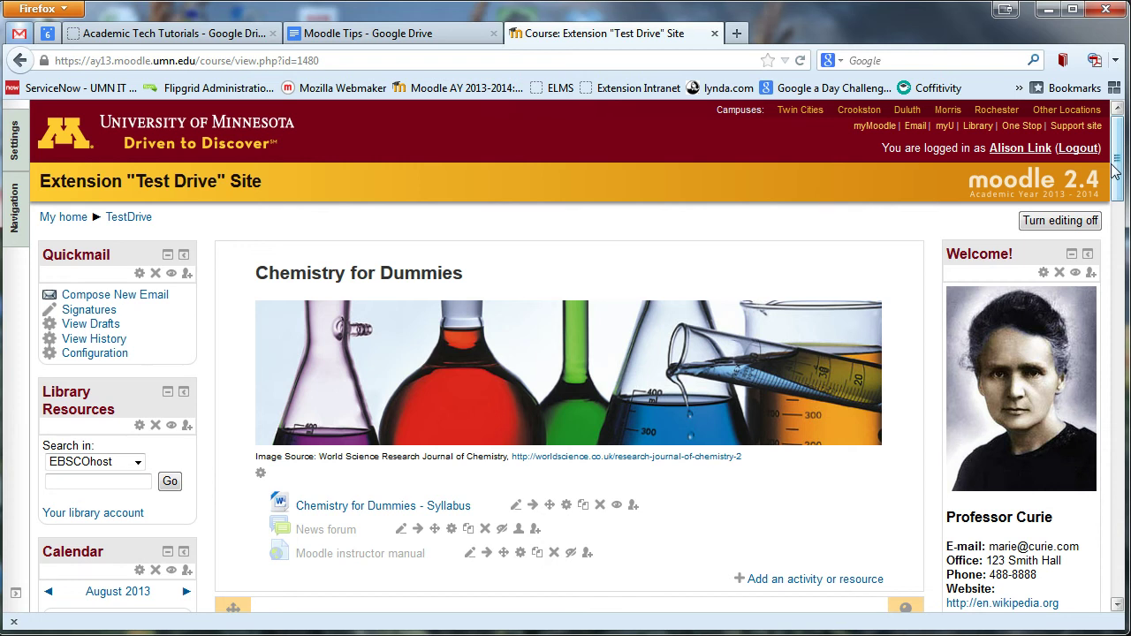
- Highlight the "Keeping Warm with Thermodynamics" section of the course page as the current topic
left_click_drag(1115, 171, 1115, 183)
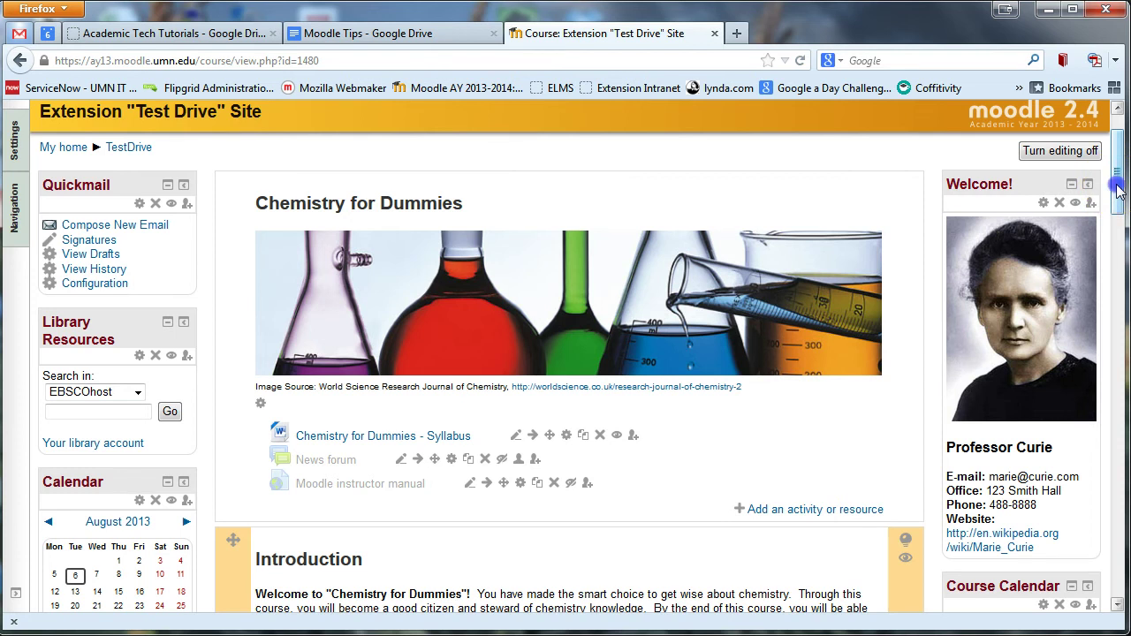
left_click_drag(1118, 190, 1115, 256)
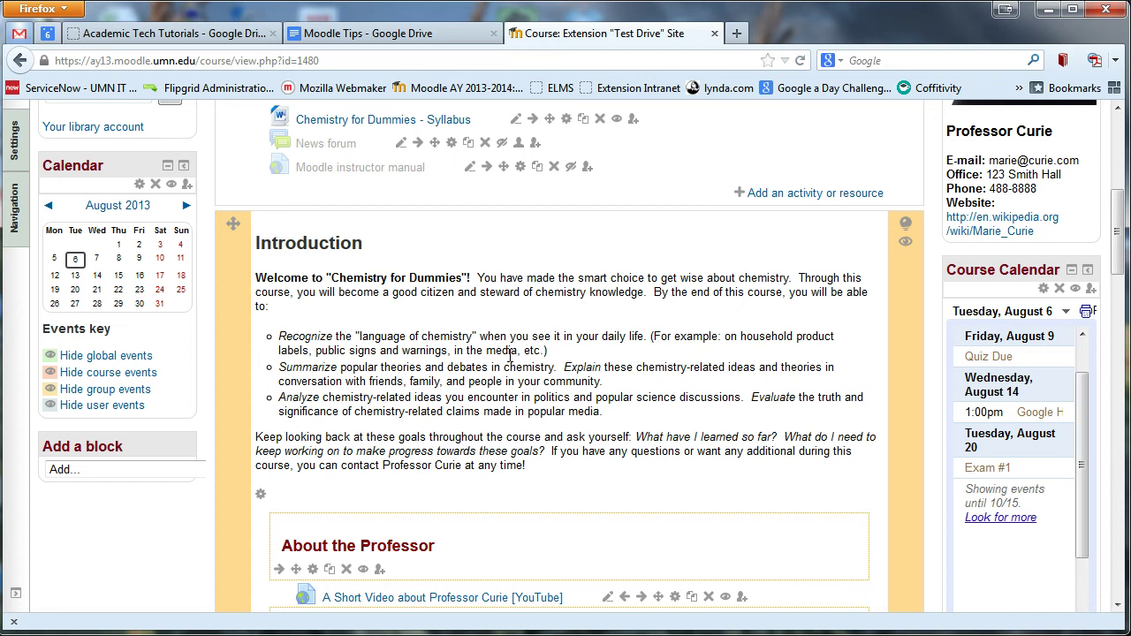
left_click_drag(1123, 231, 1088, 289)
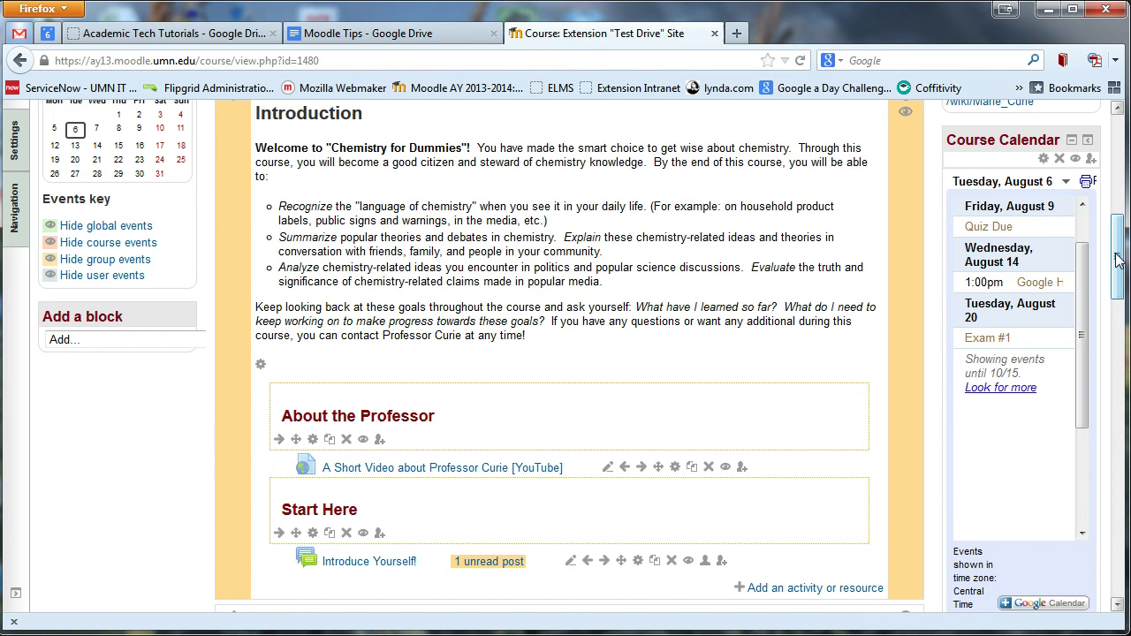
left_click_drag(1115, 260, 1115, 352)
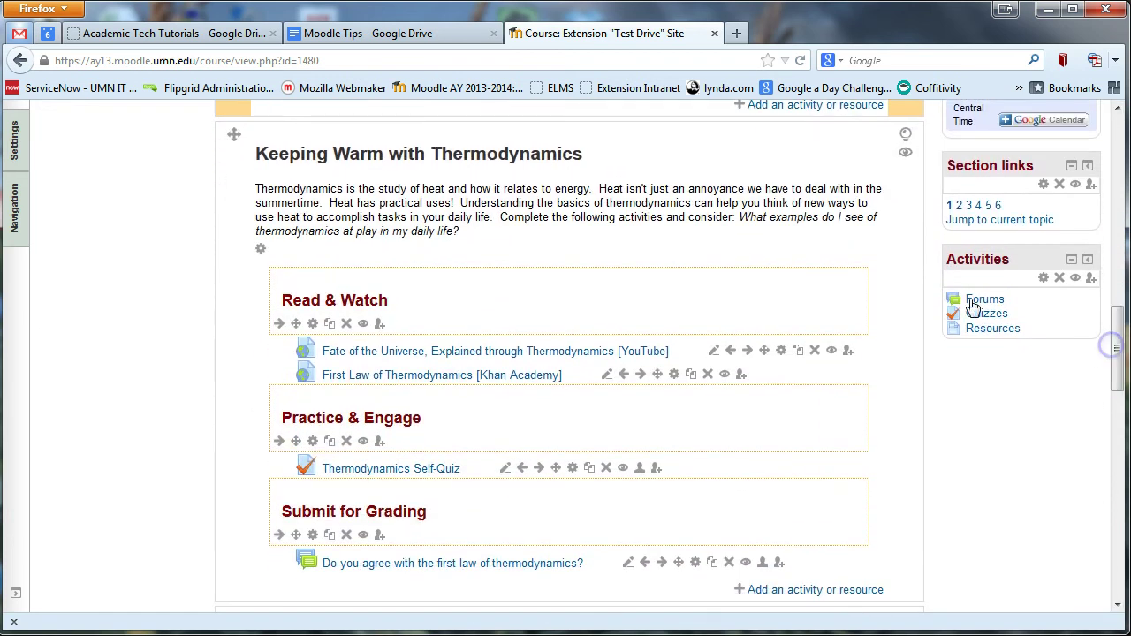
left_click(272, 148)
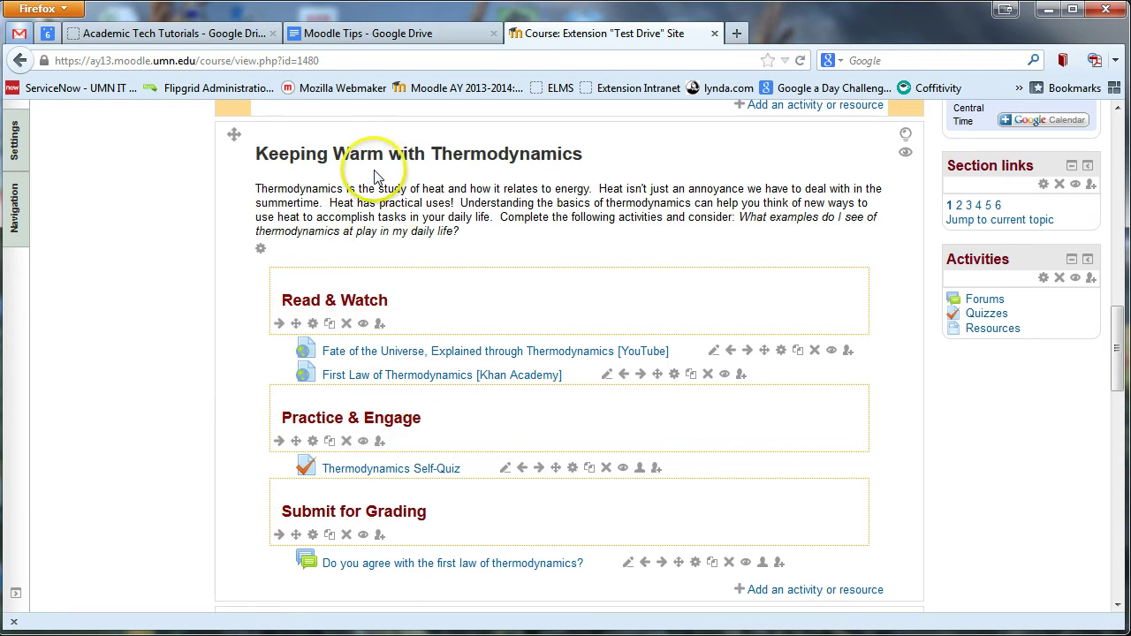
left_click_drag(1119, 347, 1101, 250)
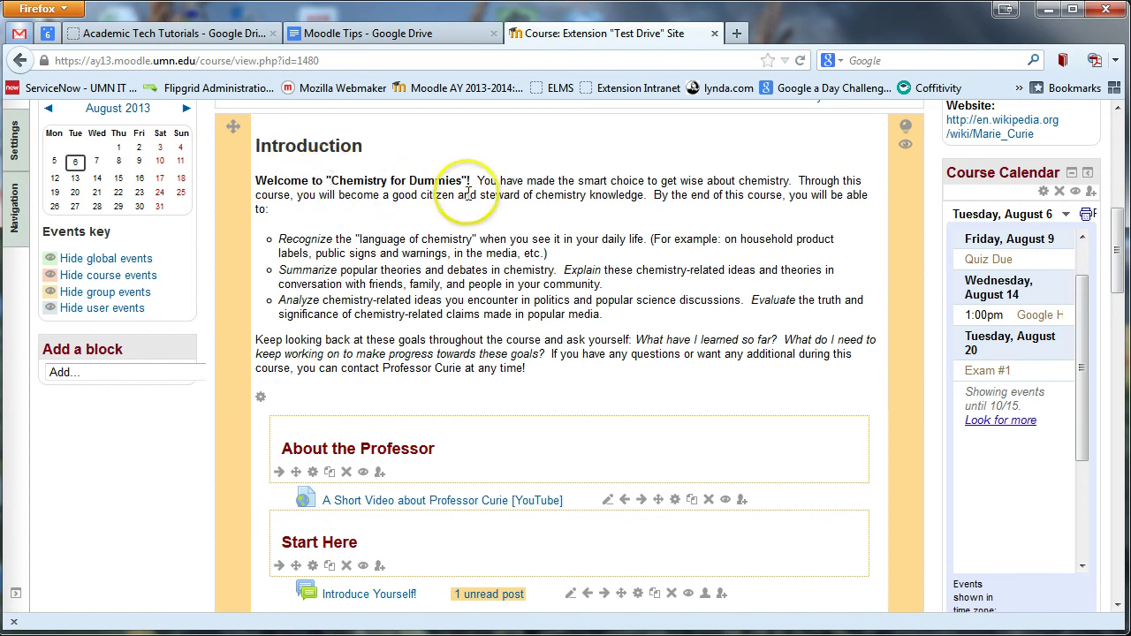
left_click_drag(1118, 246, 1118, 321)
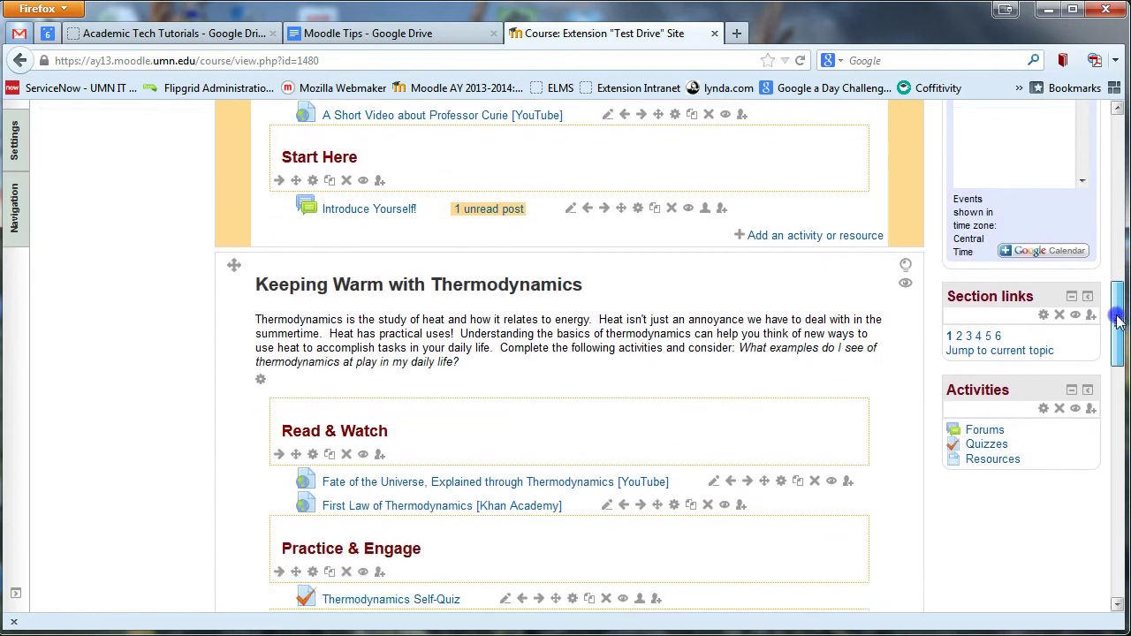
left_click(905, 267)
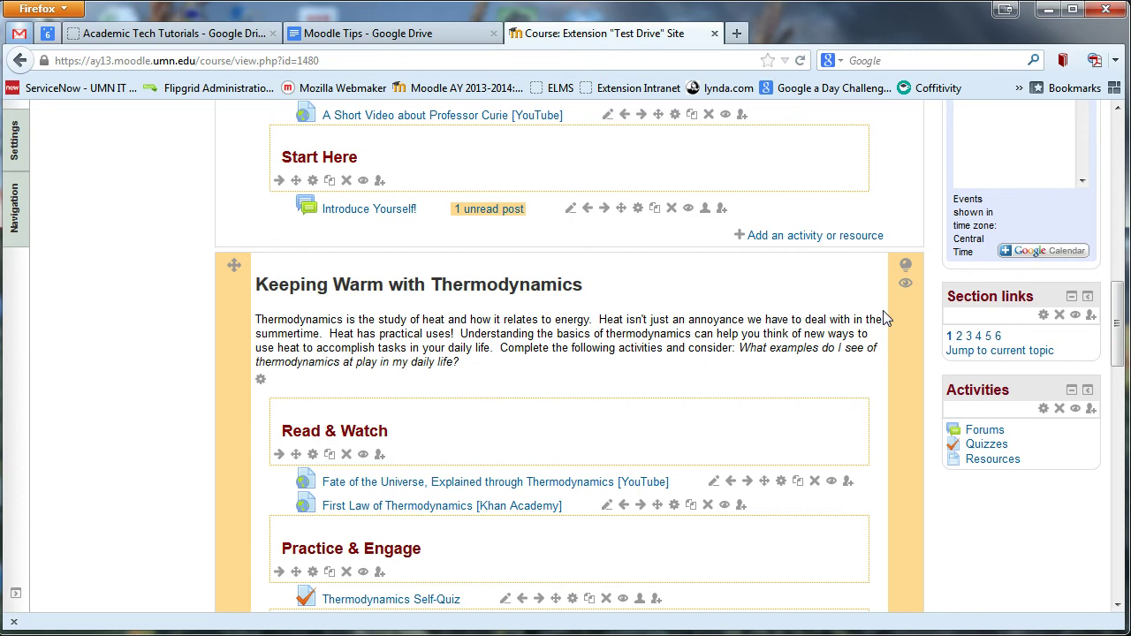
- Open the summary settings of the "Quantum Mechanics: Smaller Than Your Average Mechanics" section and go through its name and summary fields
scroll(807, 317, "down", 2)
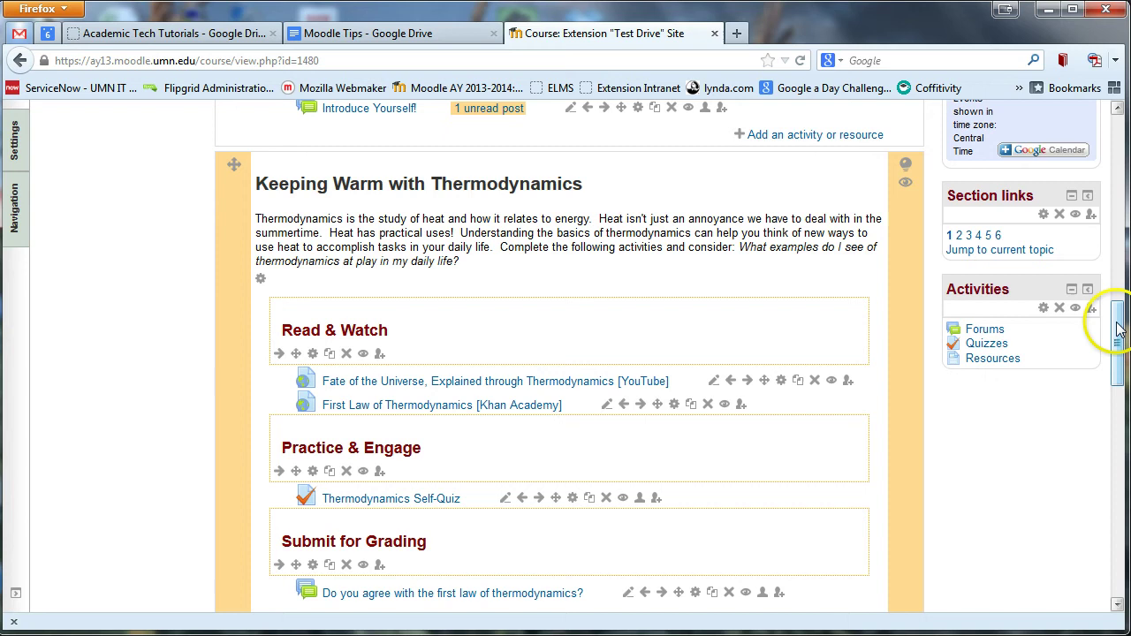
left_click_drag(1116, 340, 1117, 395)
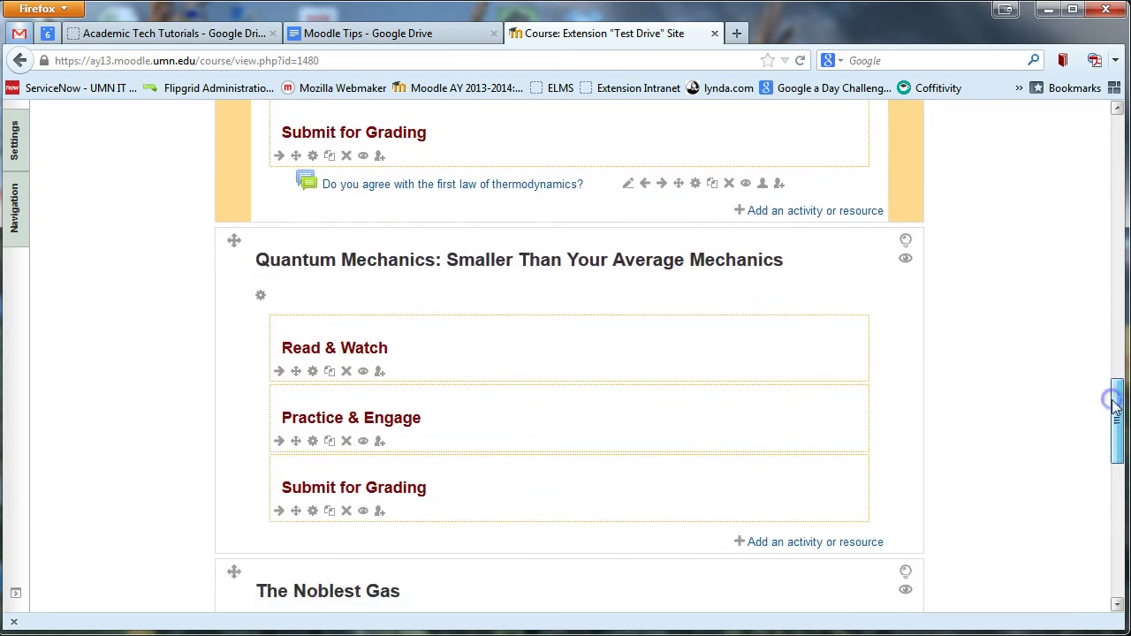
left_click(262, 298)
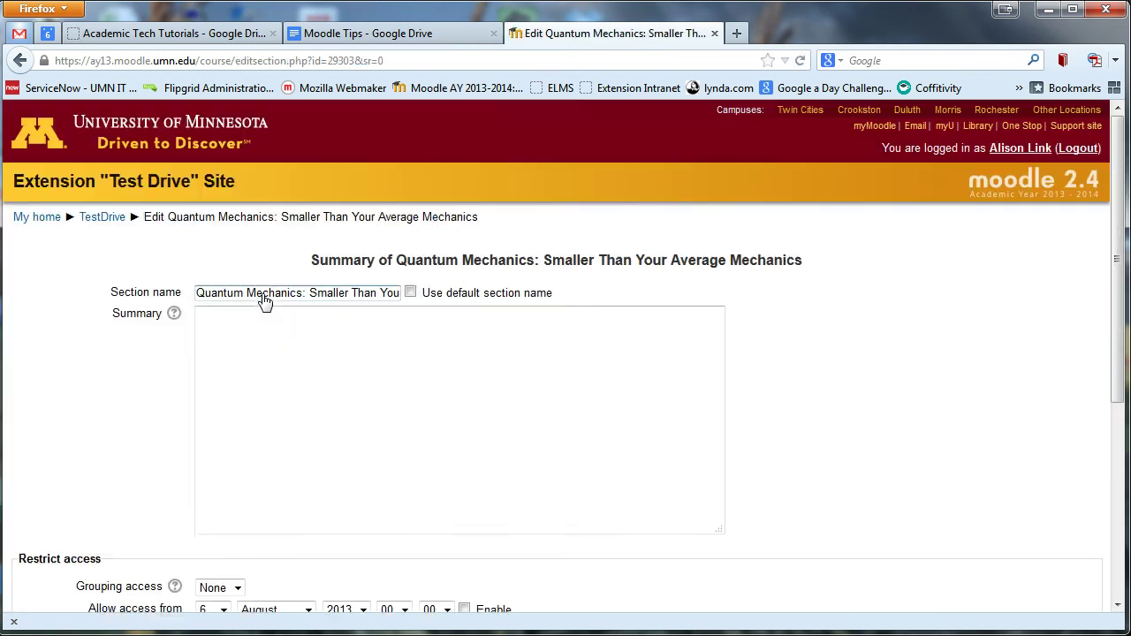
left_click(202, 294)
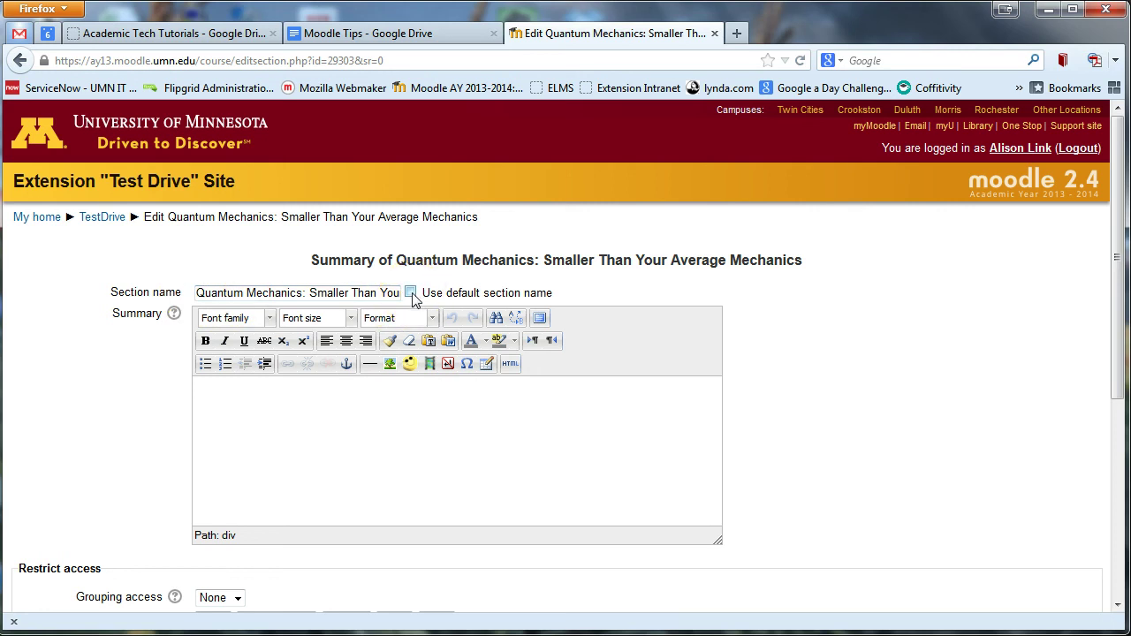
left_click(342, 292)
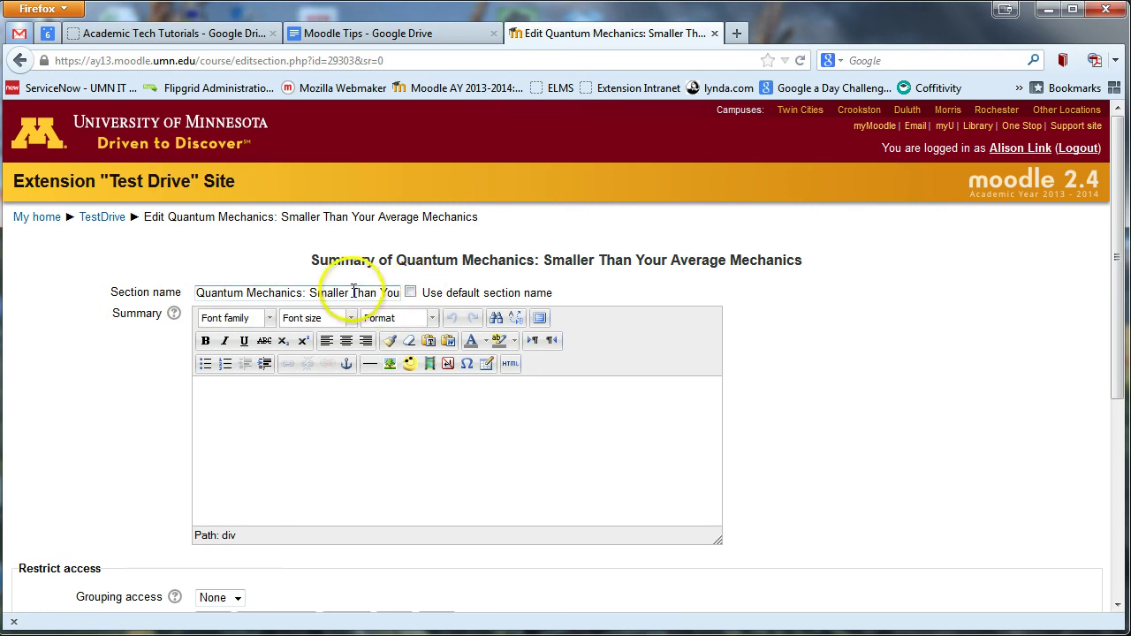
left_click(300, 292)
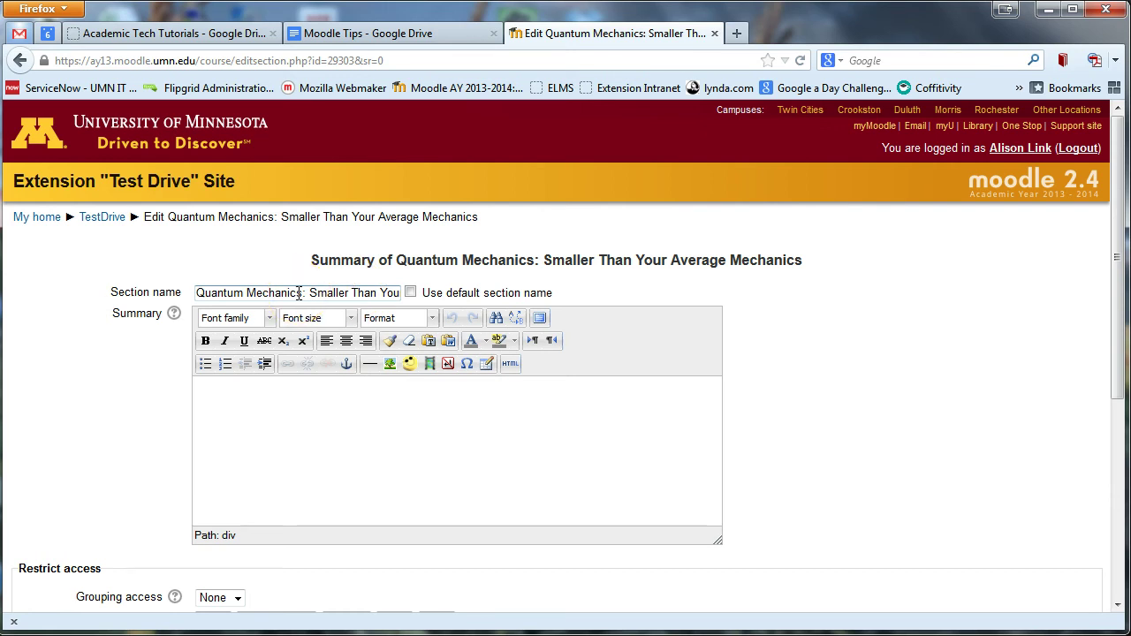
left_click(222, 402)
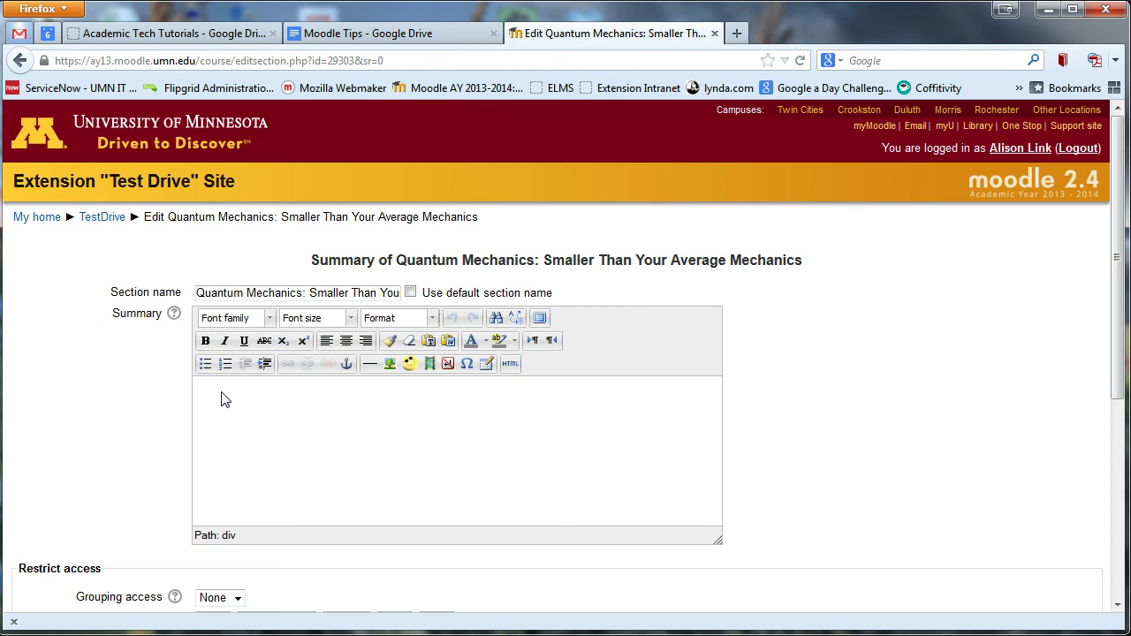
- Check the Quantum Mechanics section's access restrictions and save the section settings
left_click(1117, 296)
left_click_drag(1116, 296, 1115, 352)
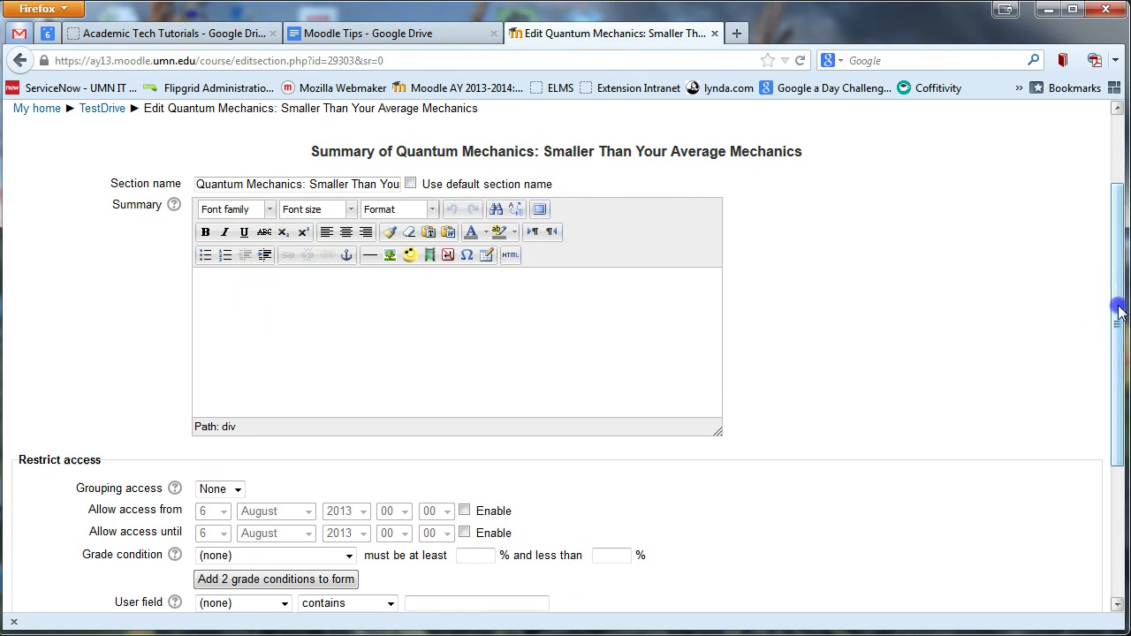
left_click_drag(1118, 309, 1115, 433)
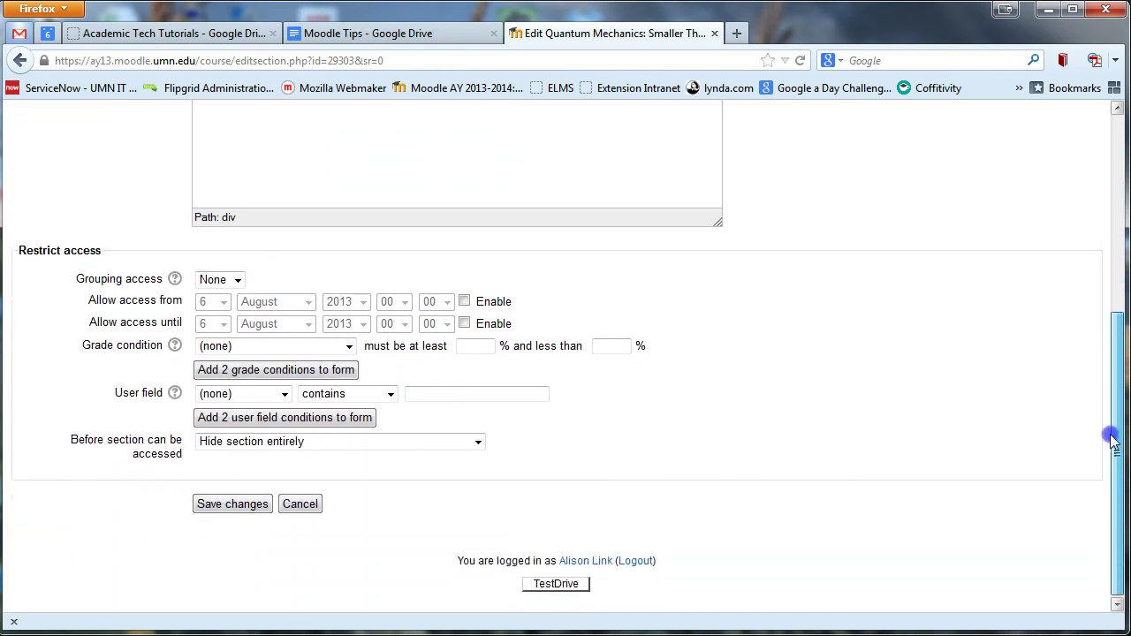
left_click(210, 511)
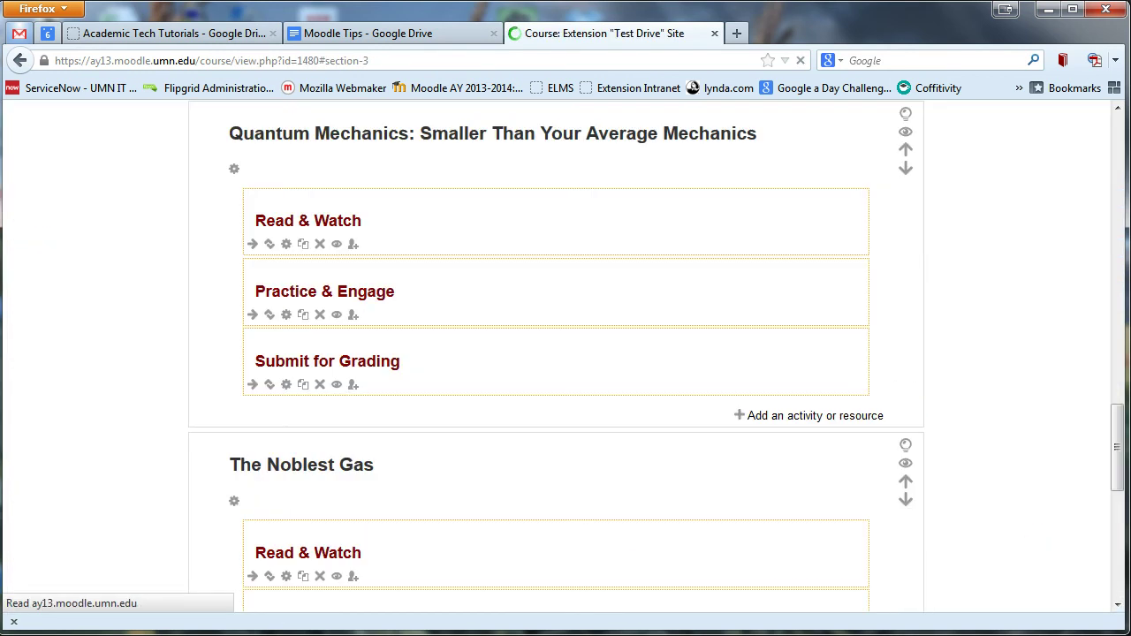
- Open the course's edit settings and examine the available course formats, keeping Topics format
left_click_drag(1115, 434, 1118, 340)
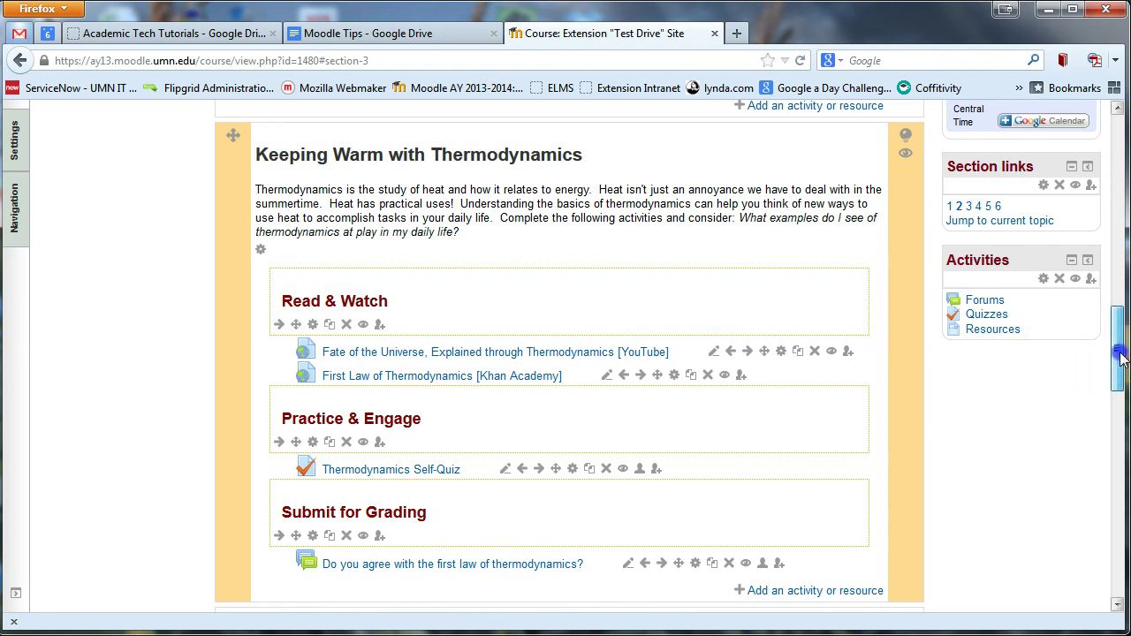
left_click_drag(1118, 353, 1122, 480)
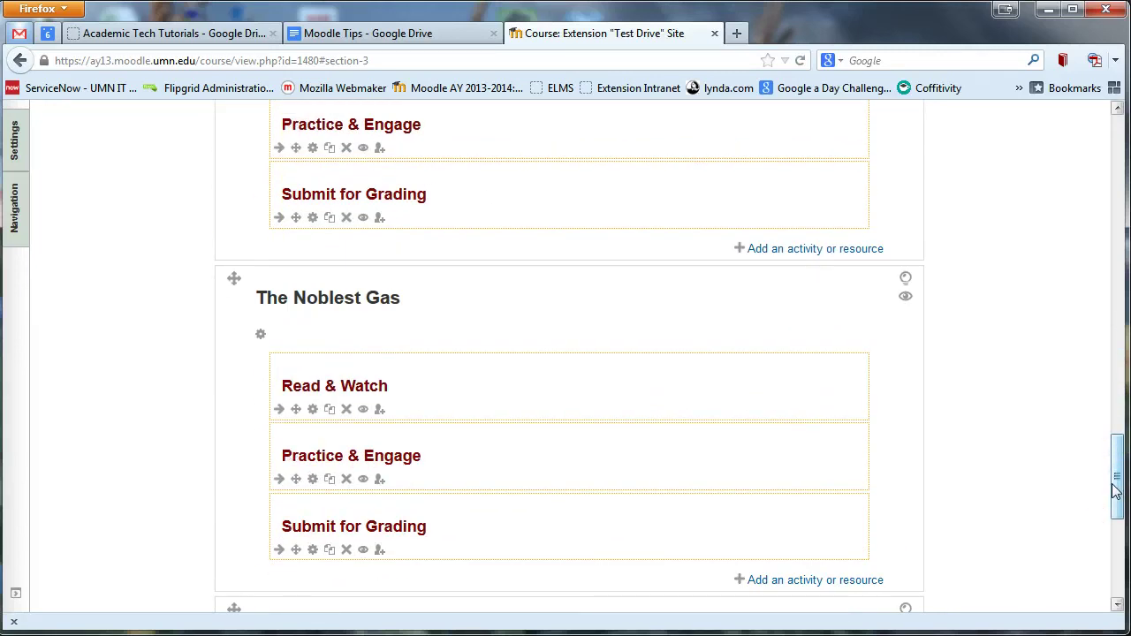
left_click_drag(1115, 491, 1115, 154)
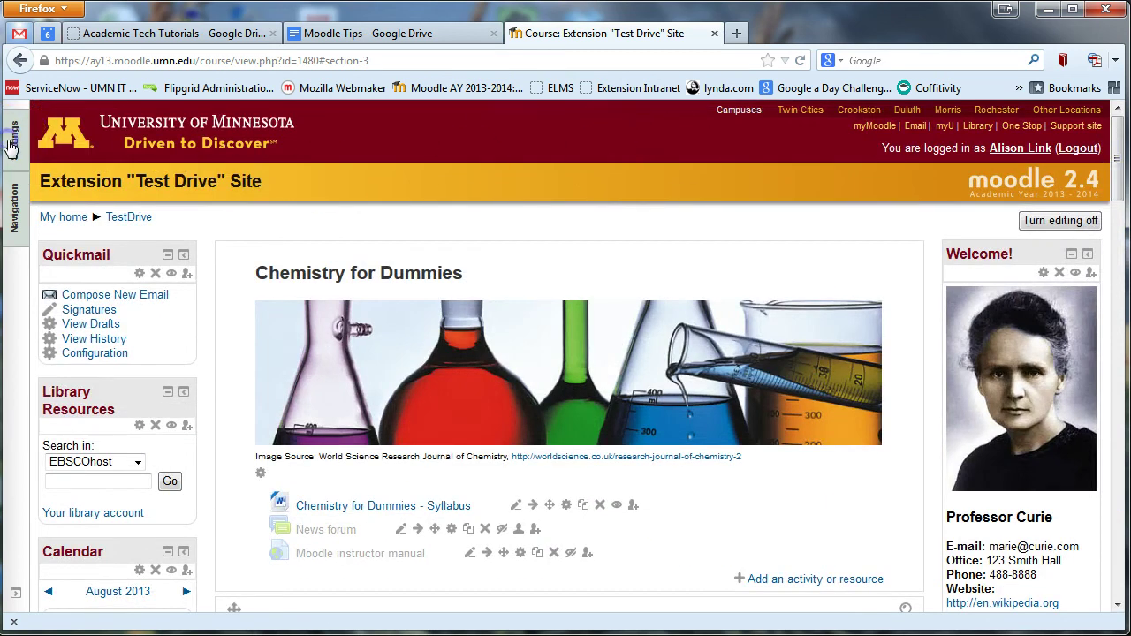
mouse_move(10, 144)
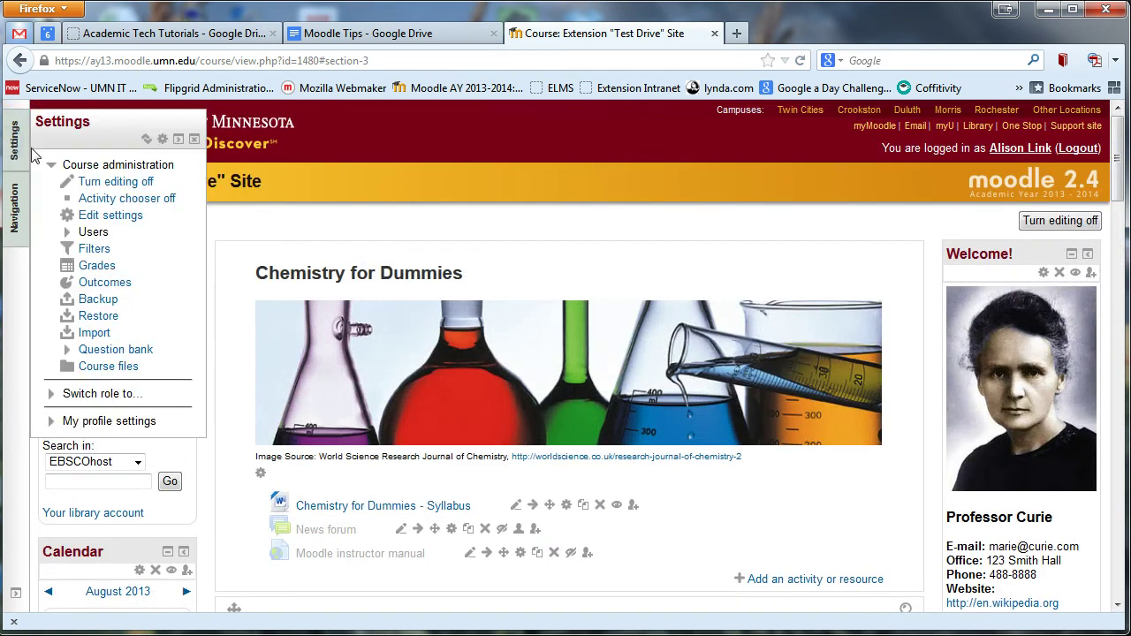
left_click(120, 221)
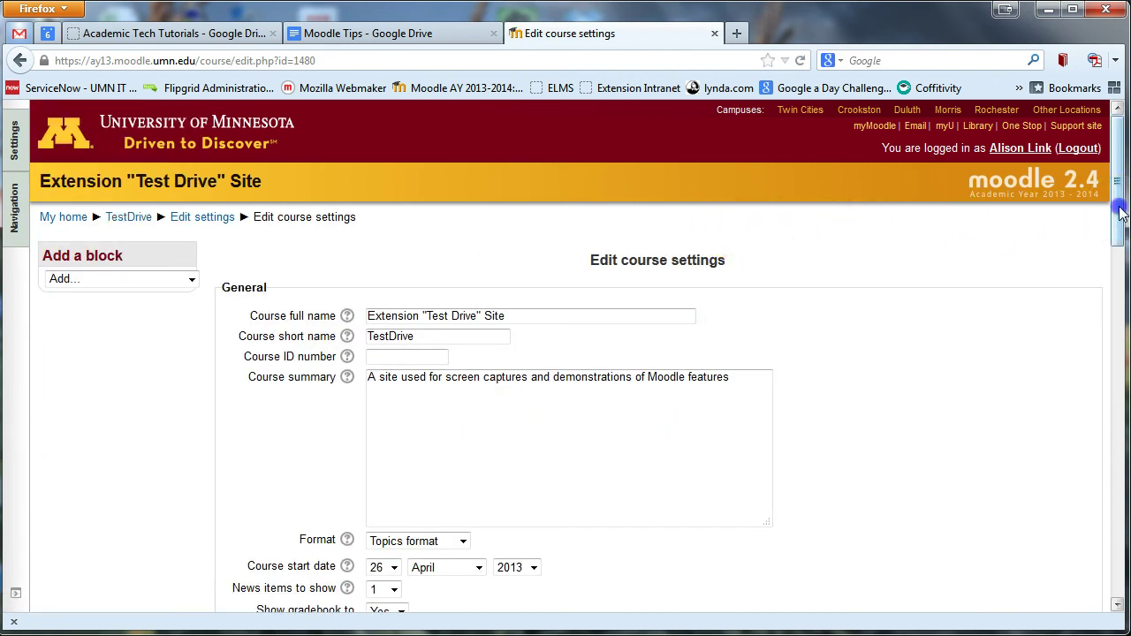
left_click_drag(1119, 212, 1123, 324)
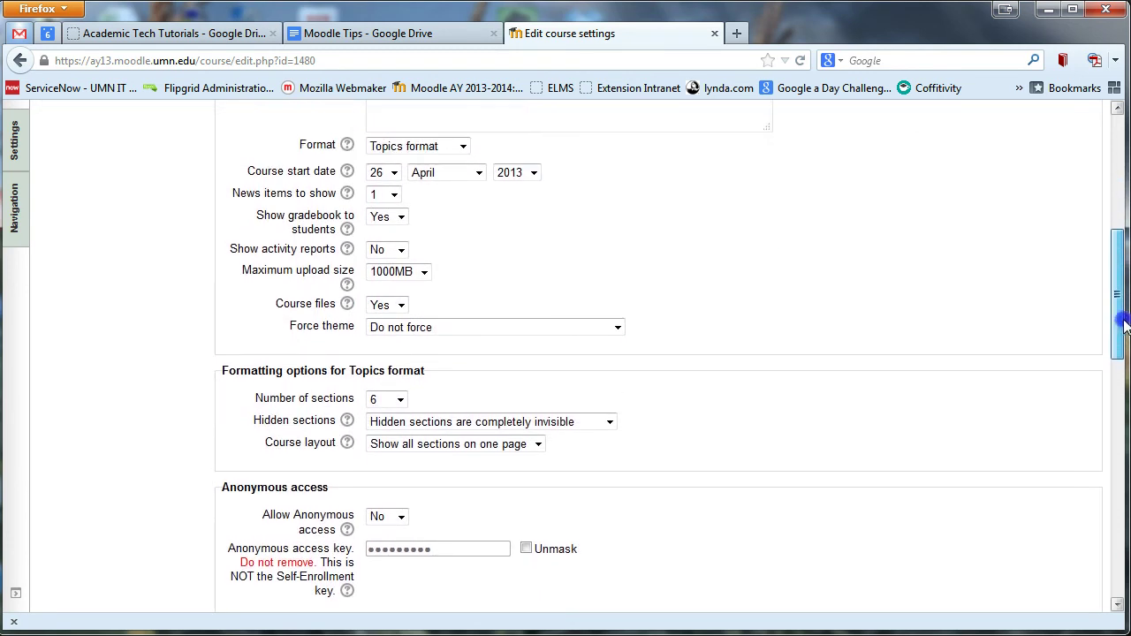
left_click(463, 148)
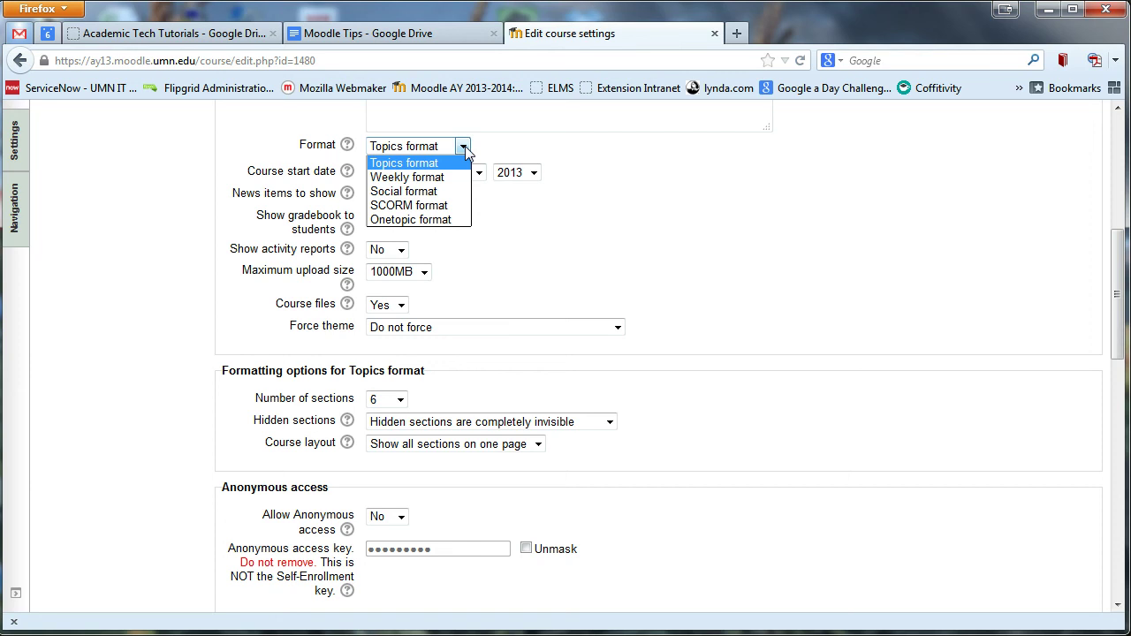
left_click(649, 218)
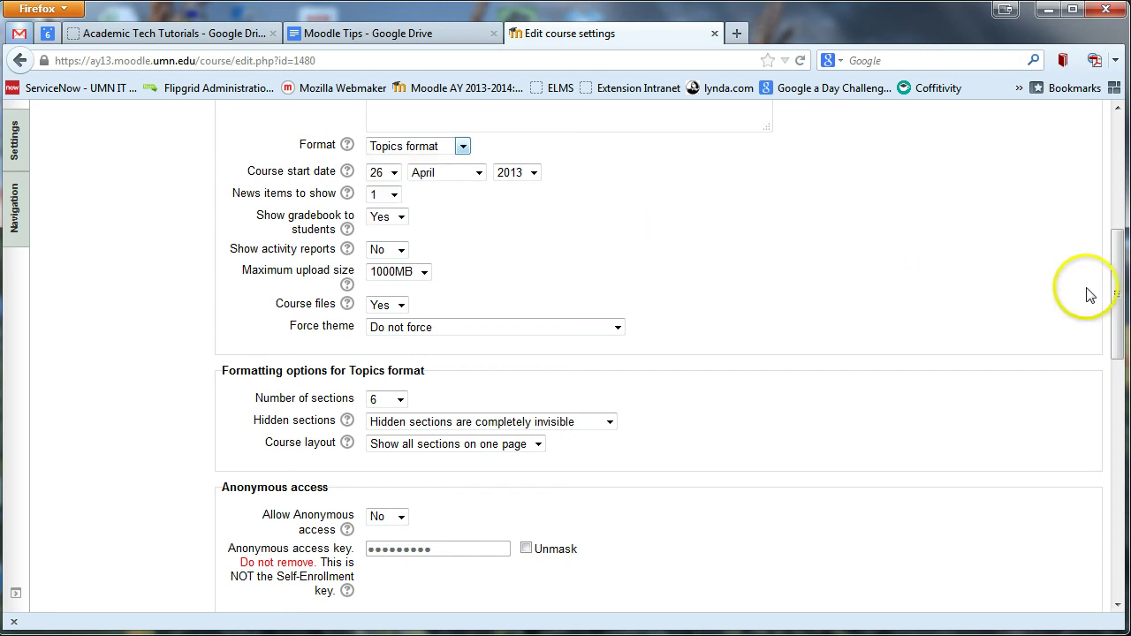
- Select 6 as the number of sections for the Topics format and save the course settings
left_click(1118, 302)
left_click_drag(1118, 302, 1118, 315)
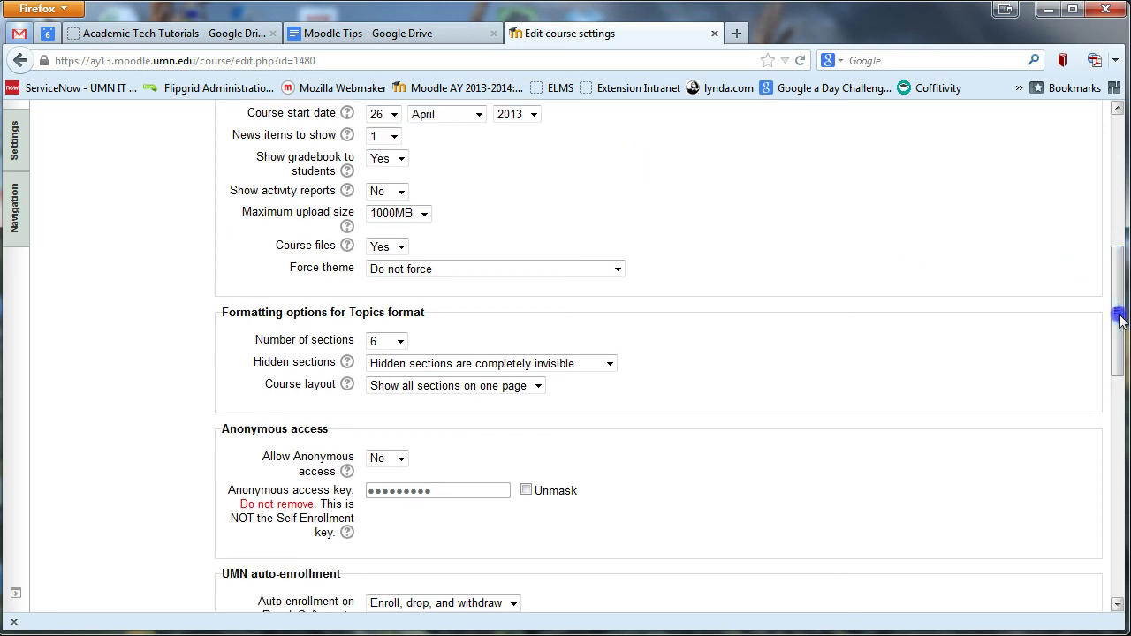
left_click(400, 343)
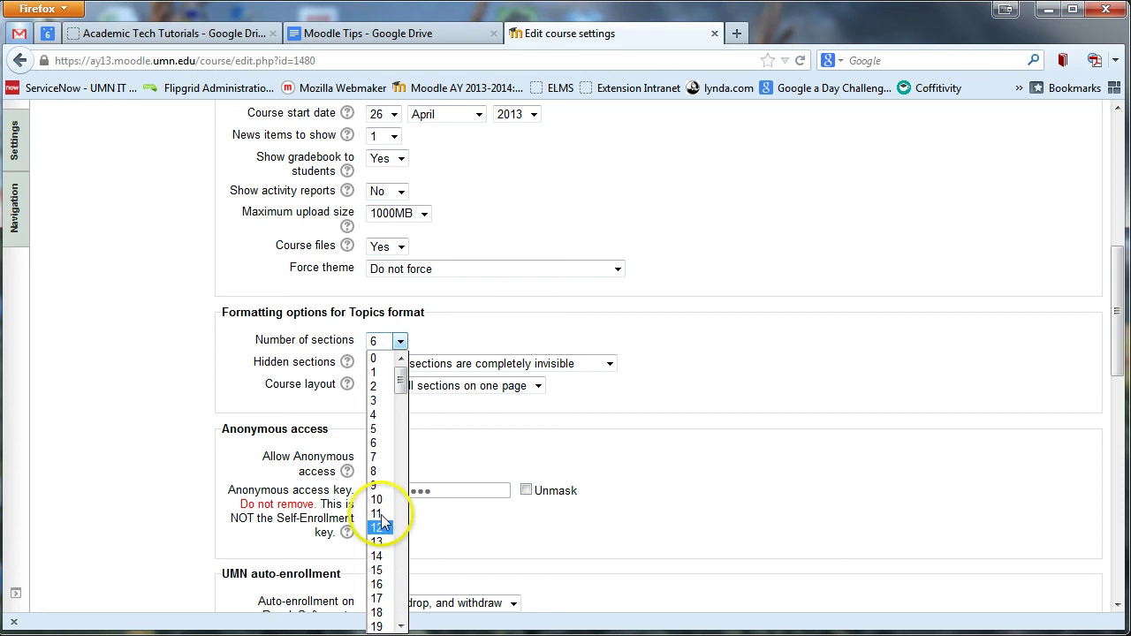
left_click(379, 443)
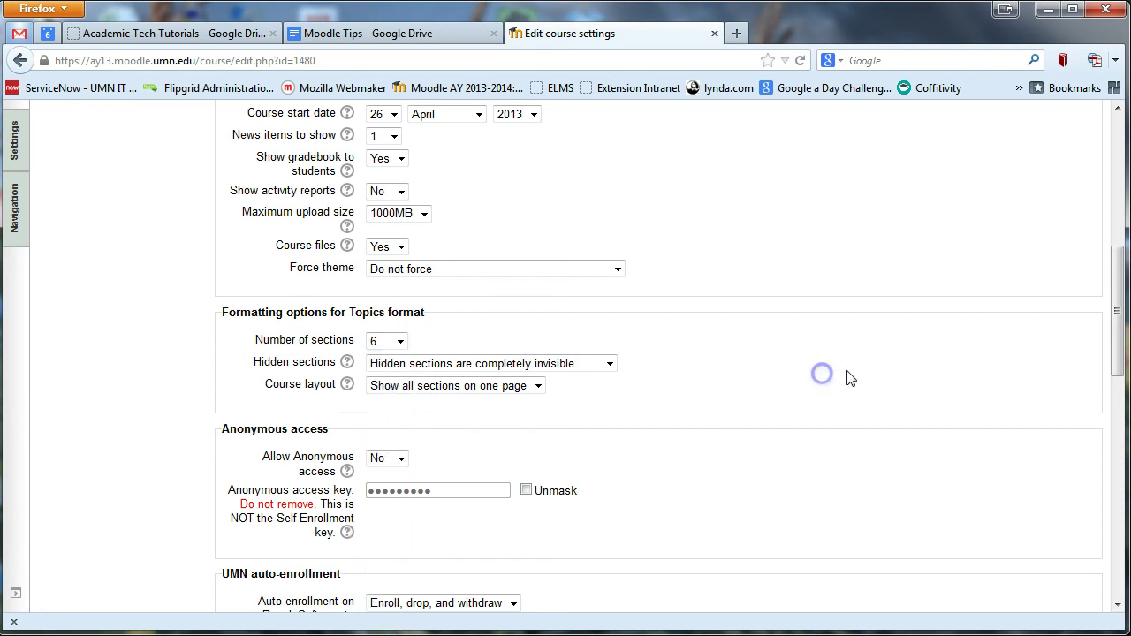
left_click_drag(1118, 300, 1118, 521)
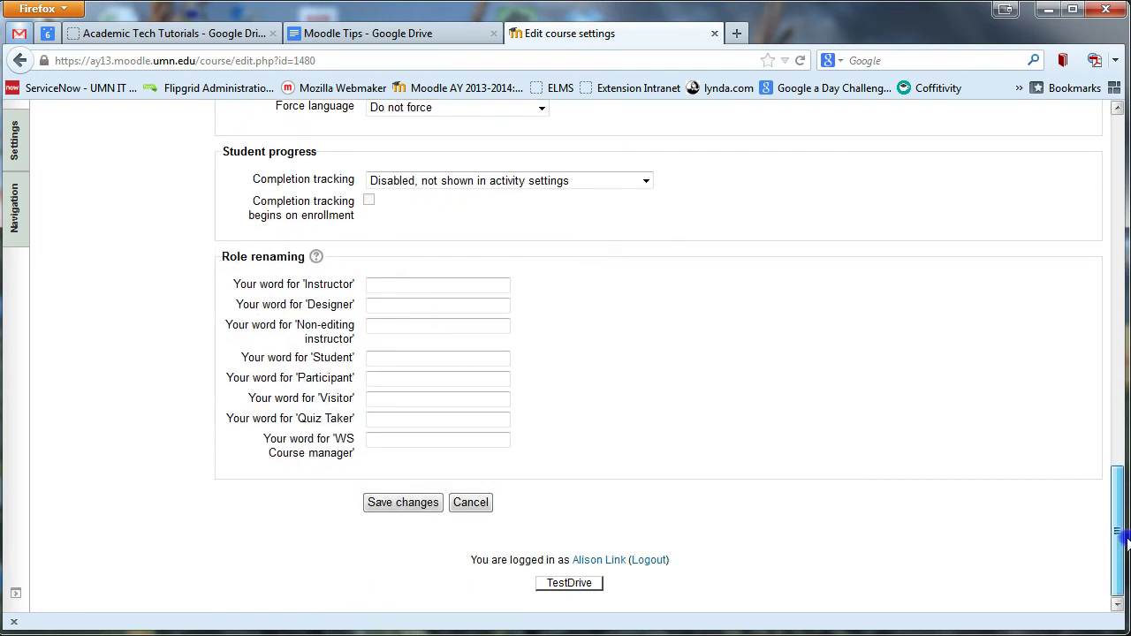
left_click(419, 505)
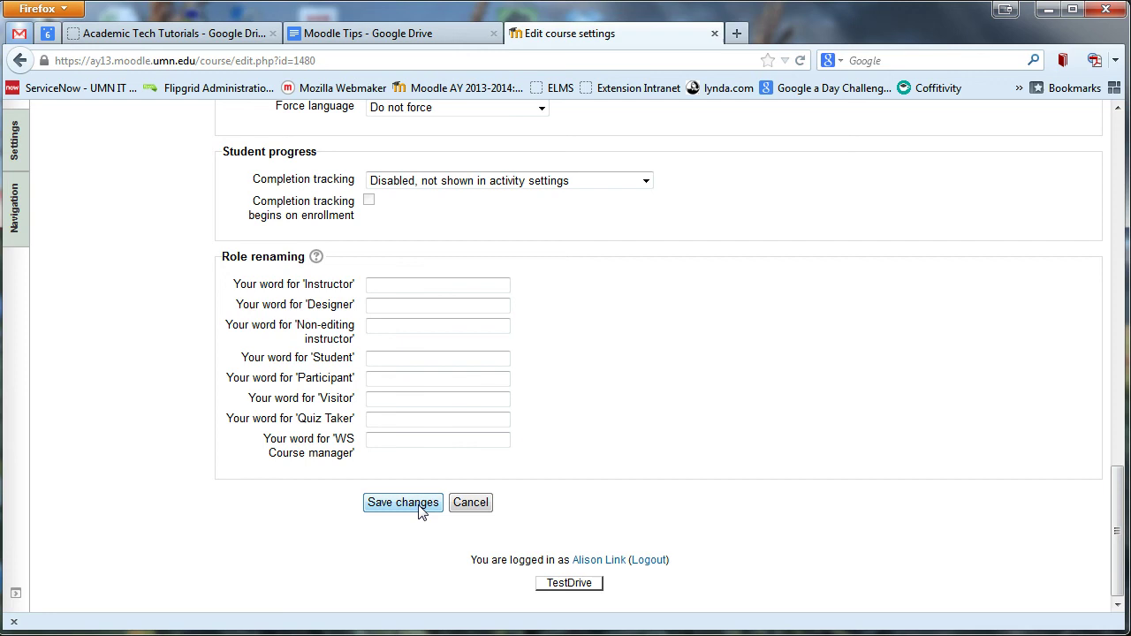
left_click(419, 506)
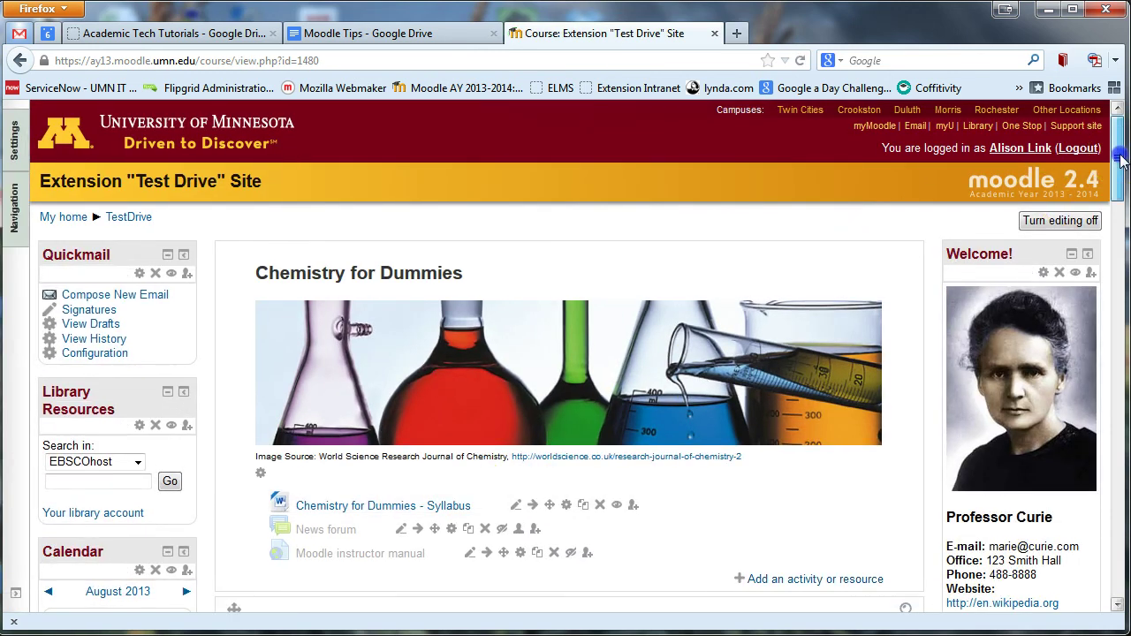
- Review the topic sections on the course page, from the Introduction through The Noblest Gas
left_click_drag(1120, 158, 1119, 235)
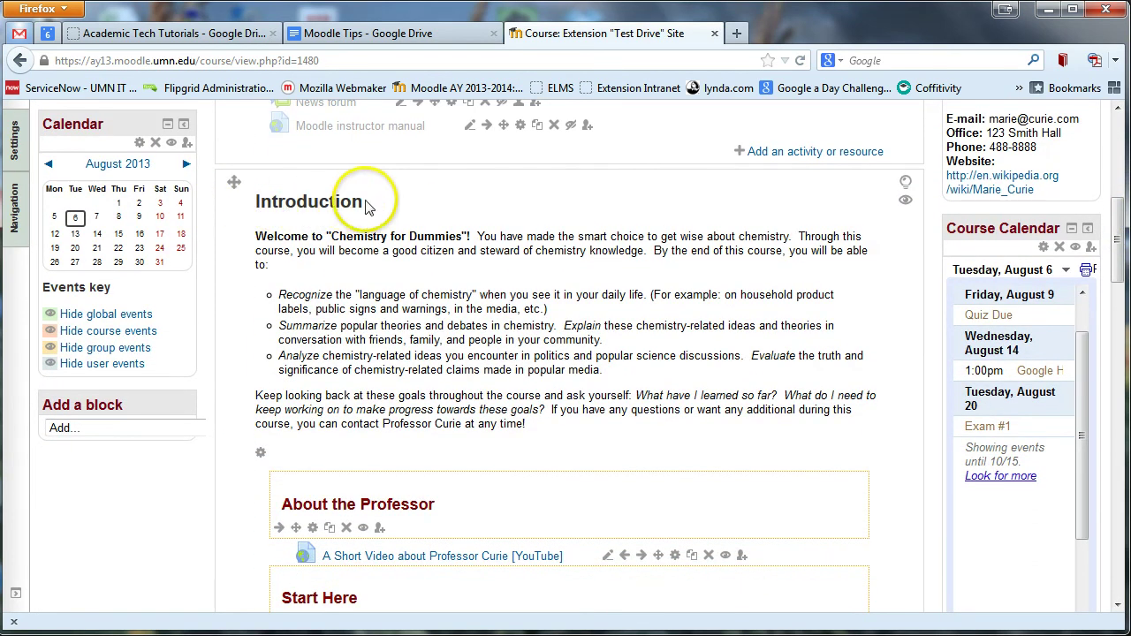
left_click_drag(1119, 277, 1118, 346)
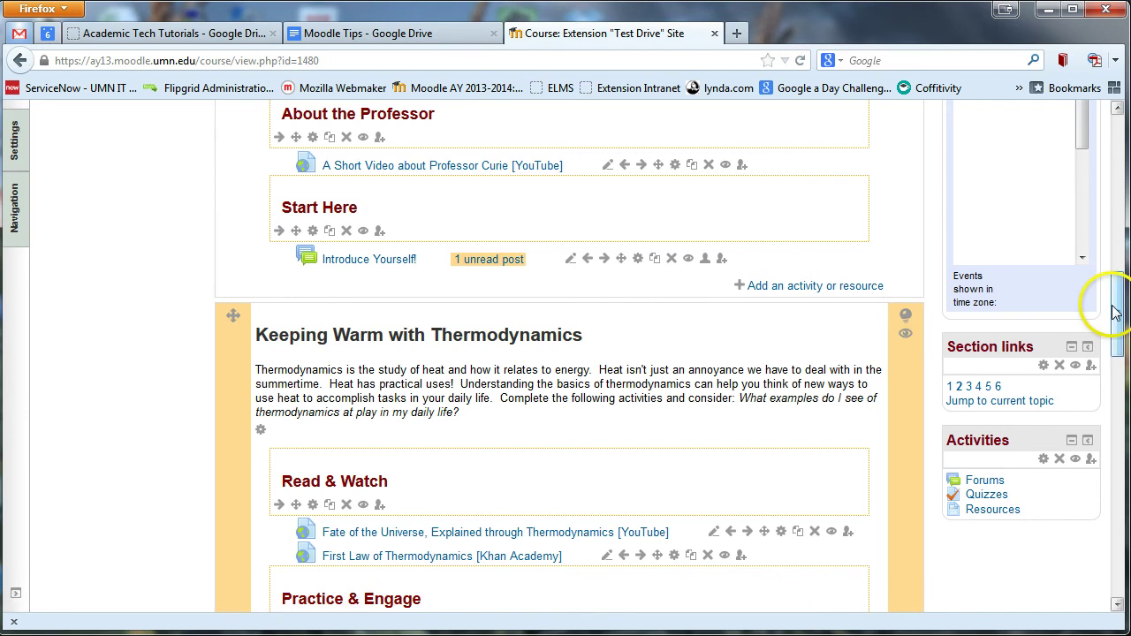
left_click_drag(1114, 313, 1118, 467)
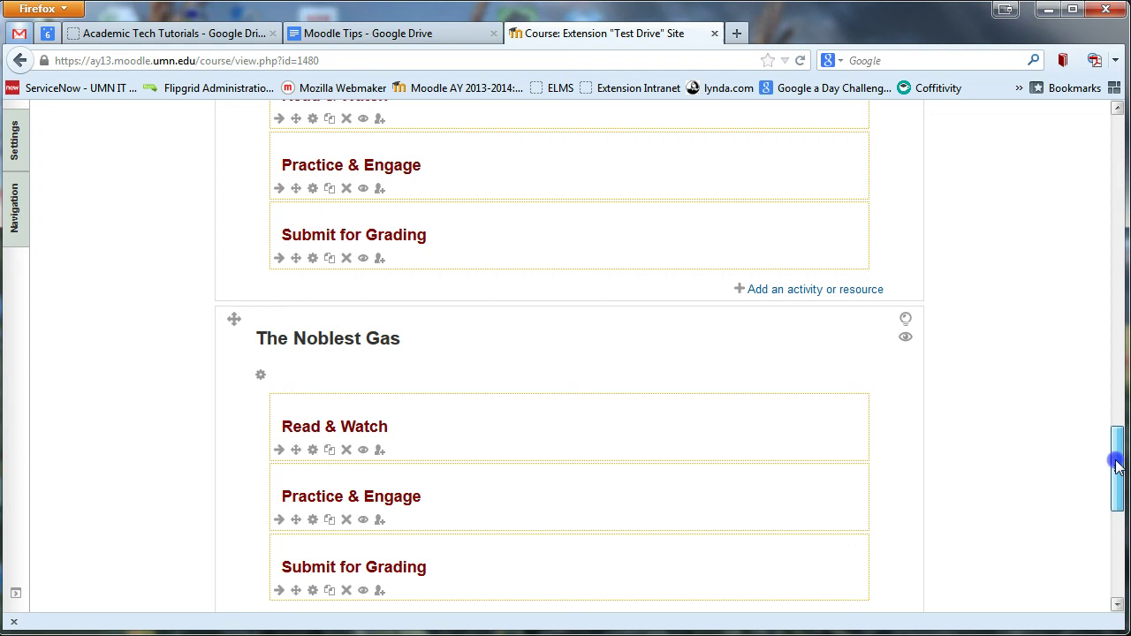
left_click_drag(1118, 466, 1117, 318)
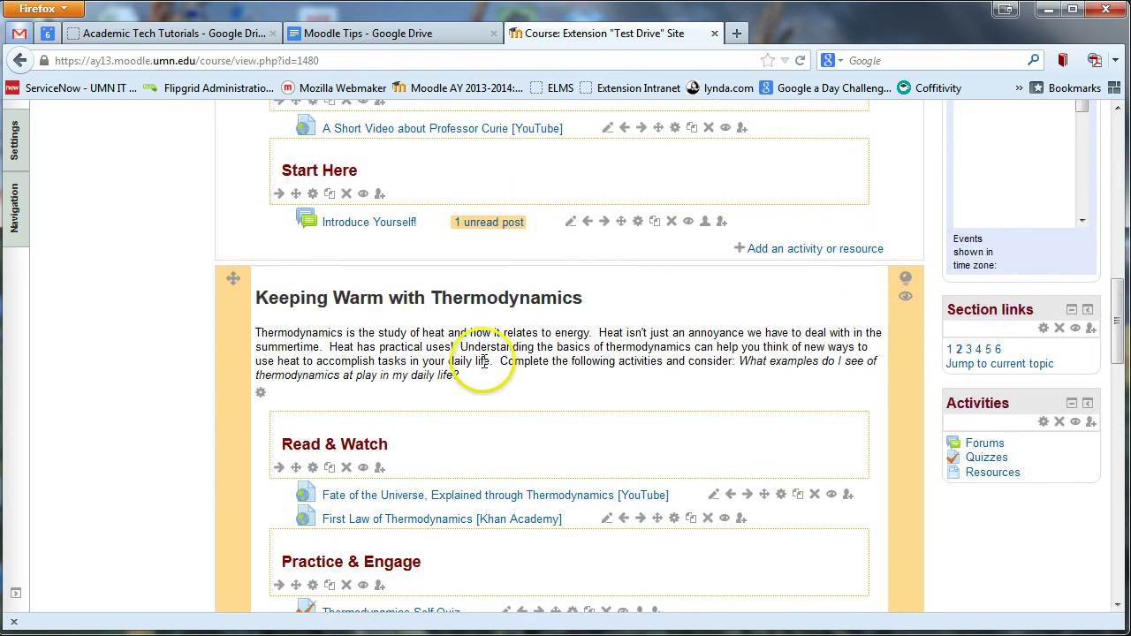